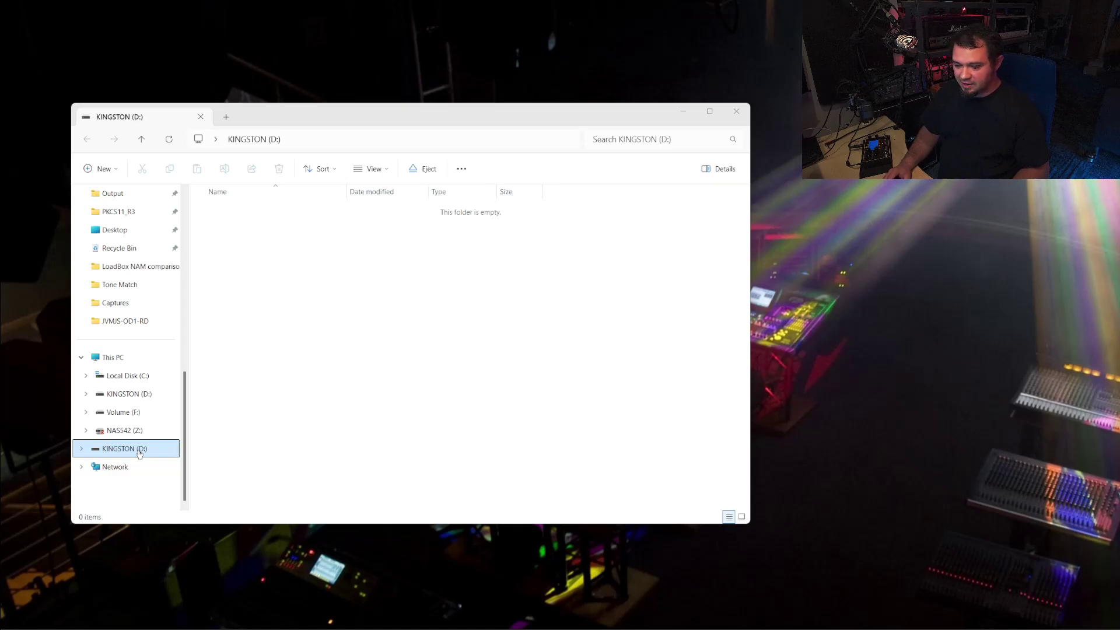
{"action": "right_click", "coordinate": [140, 454]}
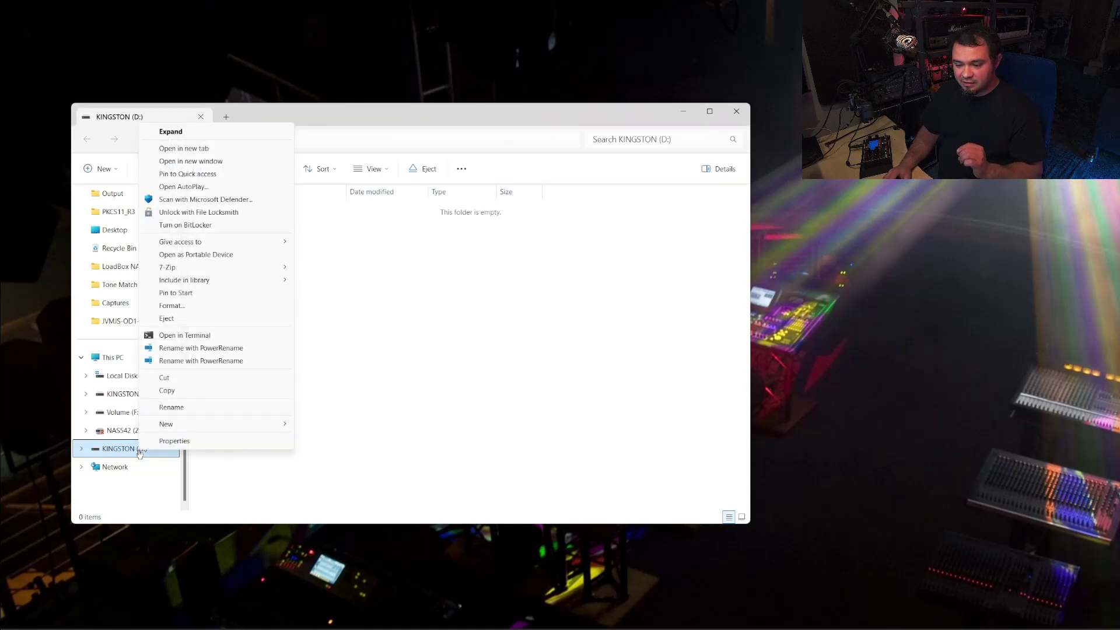
{"action": "left_click", "coordinate": [168, 442]}
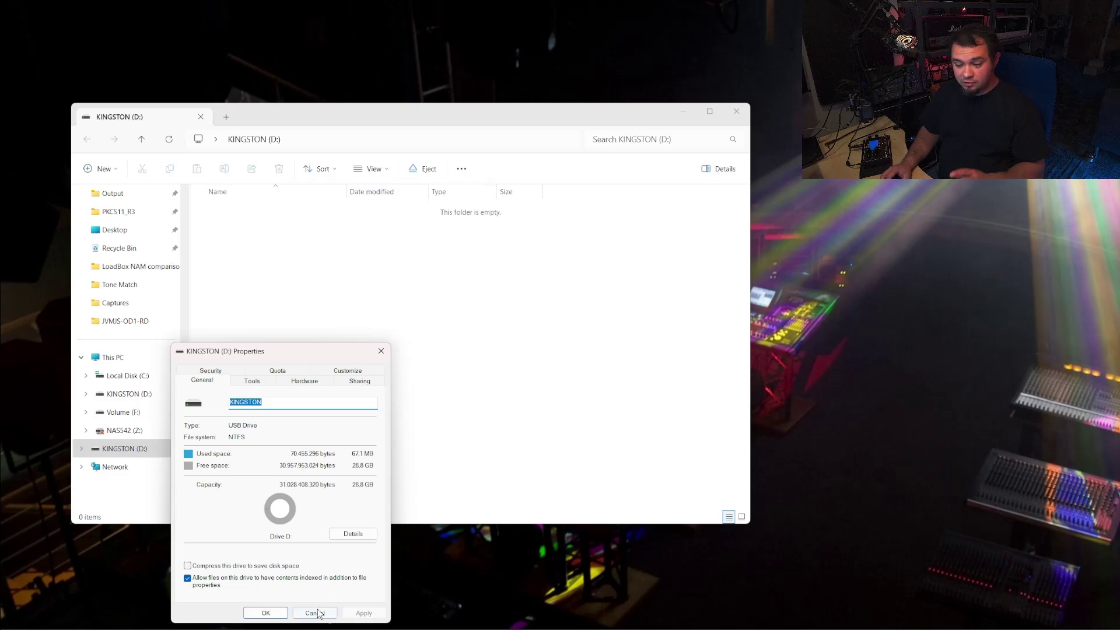
{"action": "left_click", "coordinate": [315, 613]}
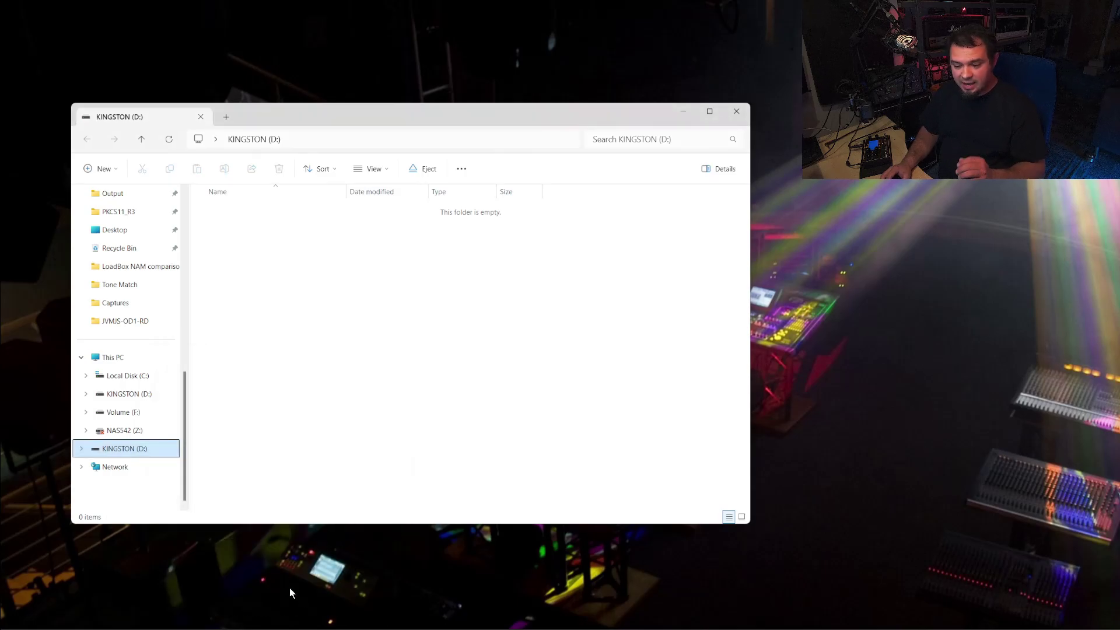
- Quick-format KINGSTON (D:) as FAT32 with 16 kilobyte allocation units and start formatting
{"action": "right_click", "coordinate": [127, 453]}
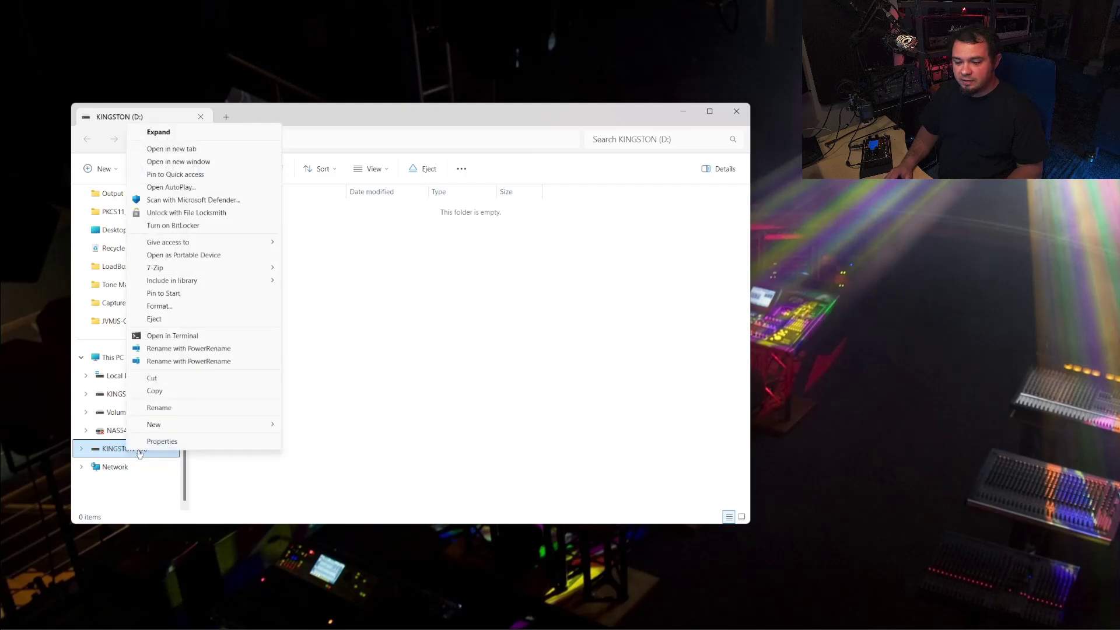
{"action": "left_click", "coordinate": [167, 311]}
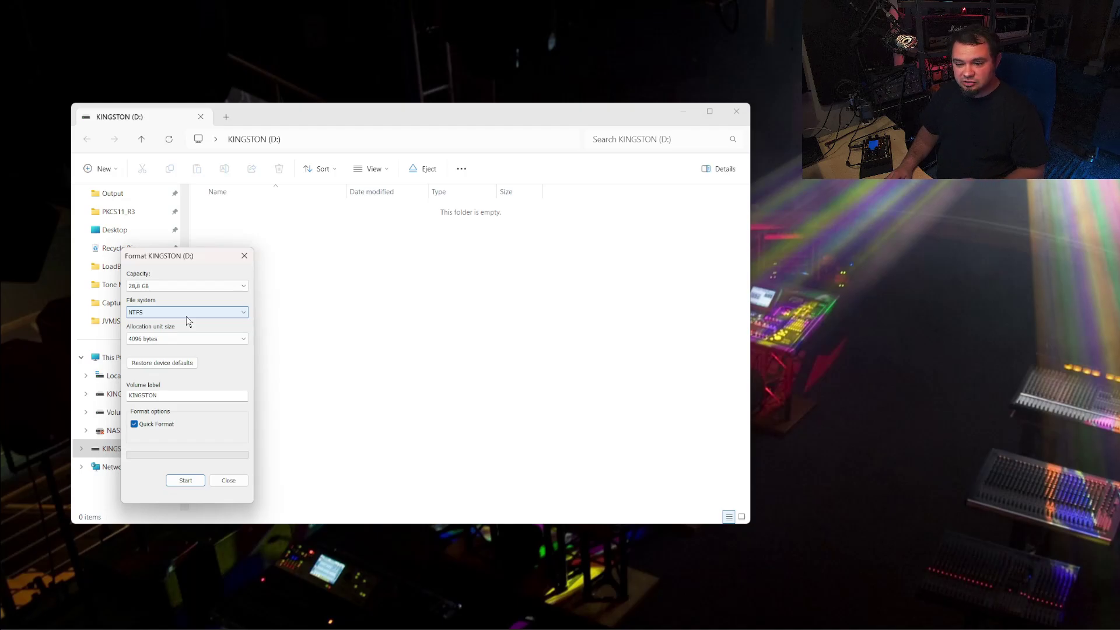
{"action": "left_click", "coordinate": [184, 316]}
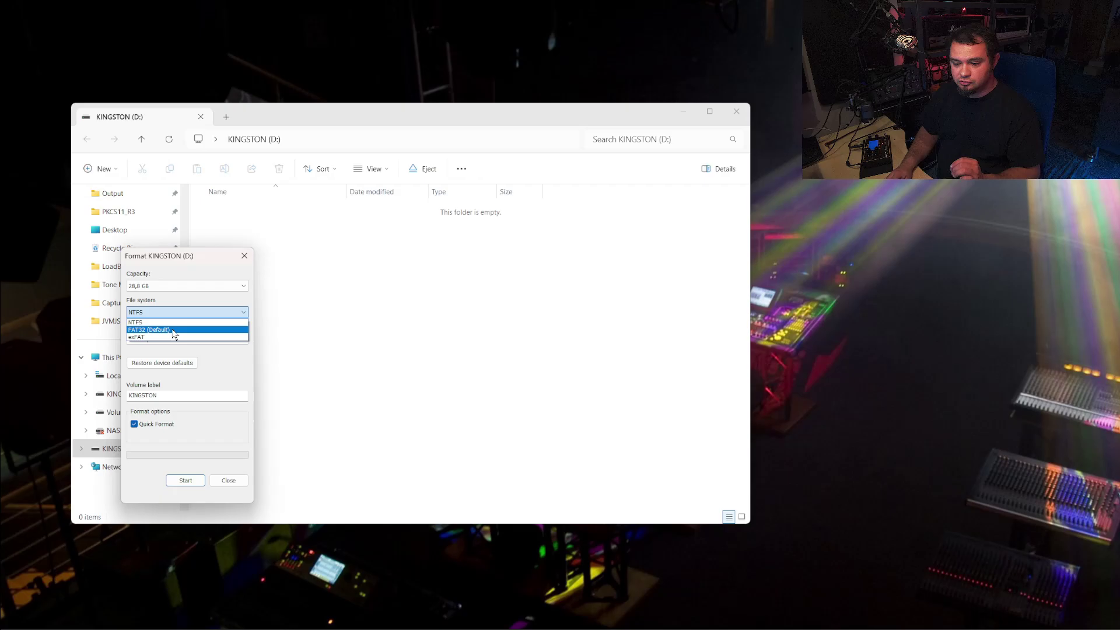
{"action": "left_click", "coordinate": [174, 330]}
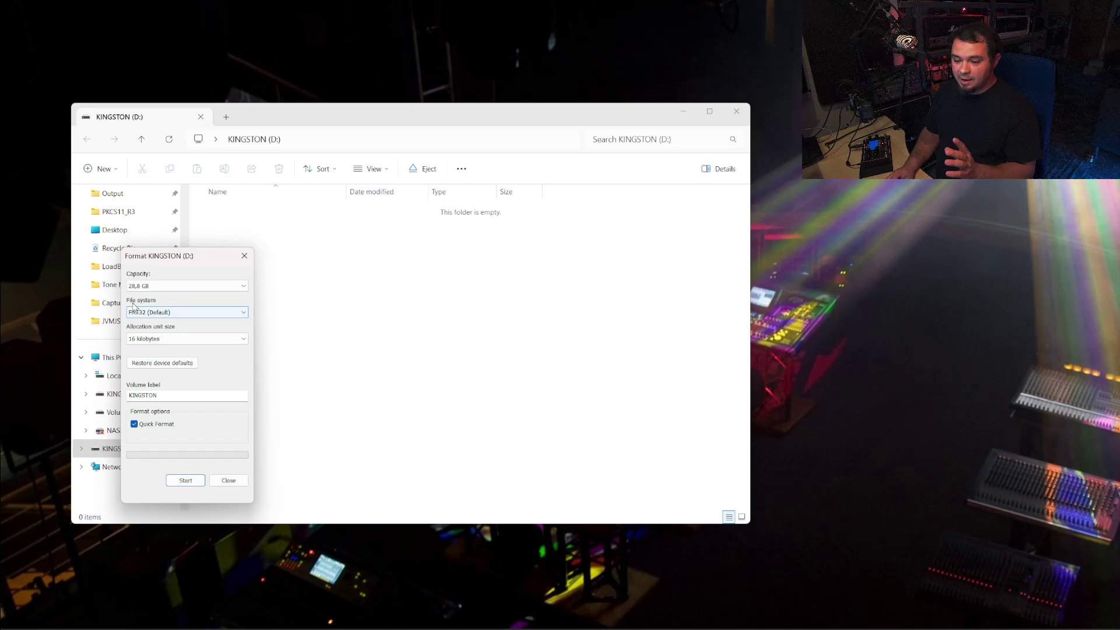
{"action": "left_click", "coordinate": [185, 481]}
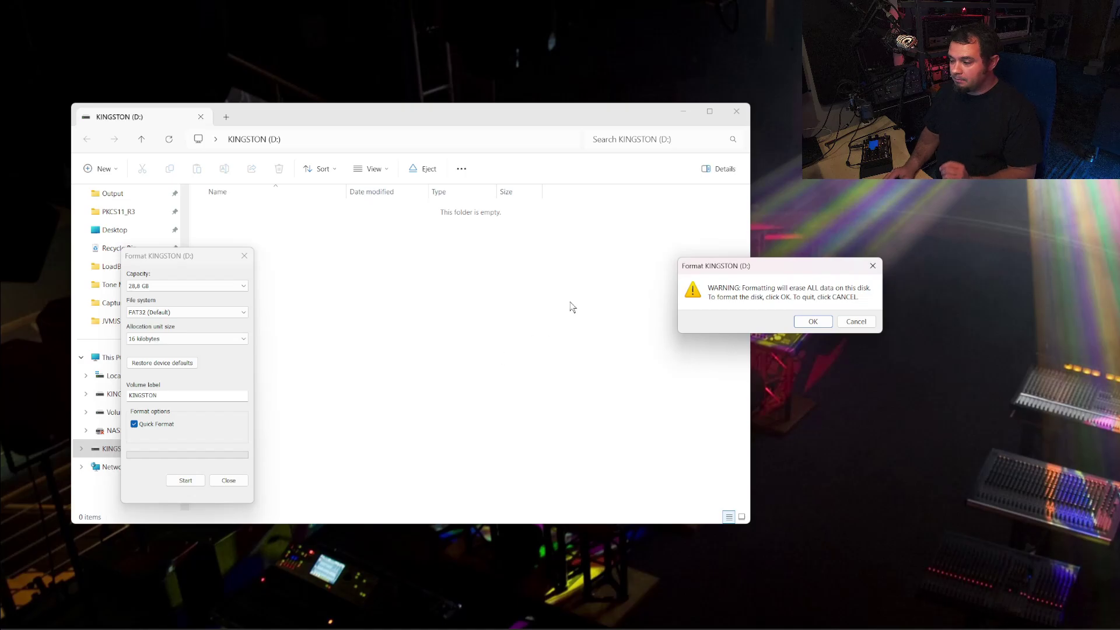
- Accept the erase-all-data warning and bring up the Format Complete message for KINGSTON (D:)
{"action": "left_click_drag", "start_coordinate": [750, 268], "coordinate": [450, 279]}
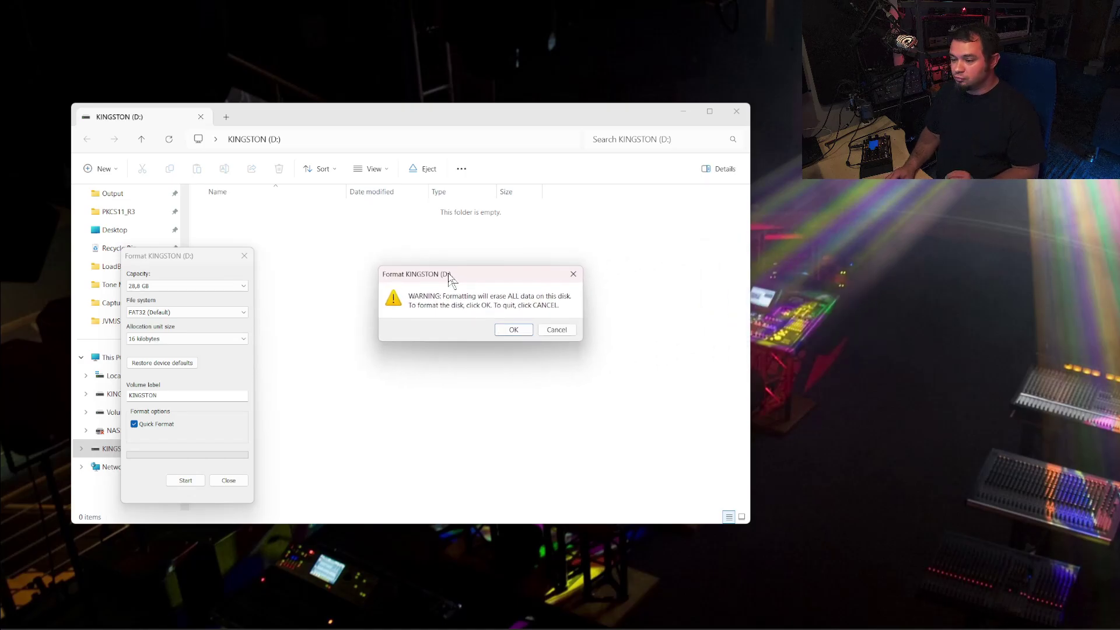
{"action": "left_click", "coordinate": [514, 330]}
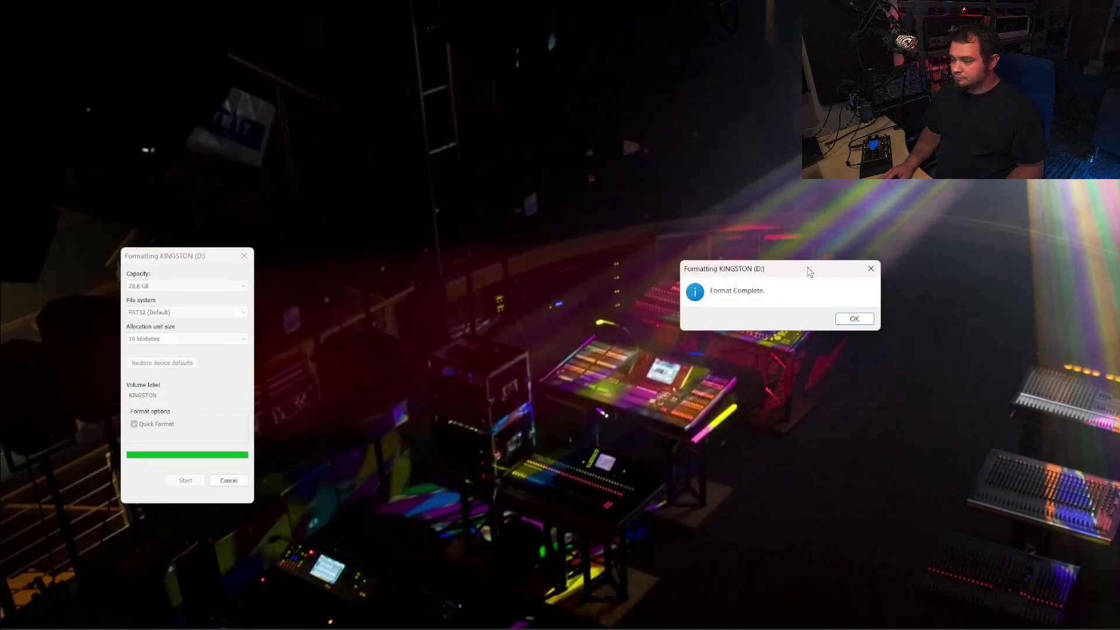
{"action": "left_click_drag", "start_coordinate": [809, 272], "coordinate": [537, 261]}
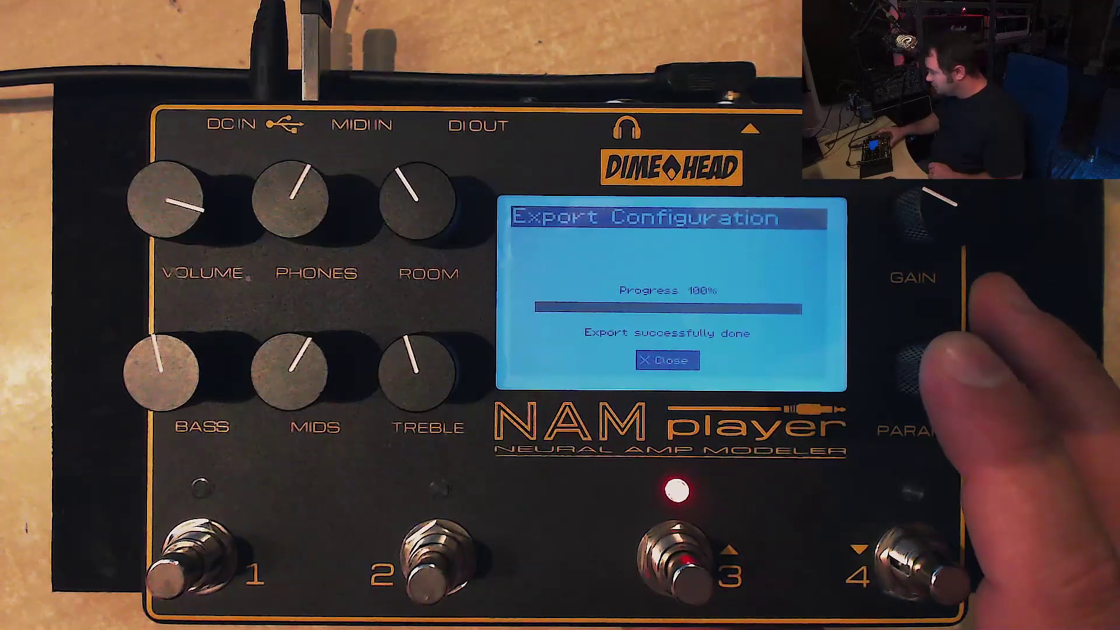
- Close the finished Export to USB message on the NAM Player pedal
{"action": "key", "text": "Return"}
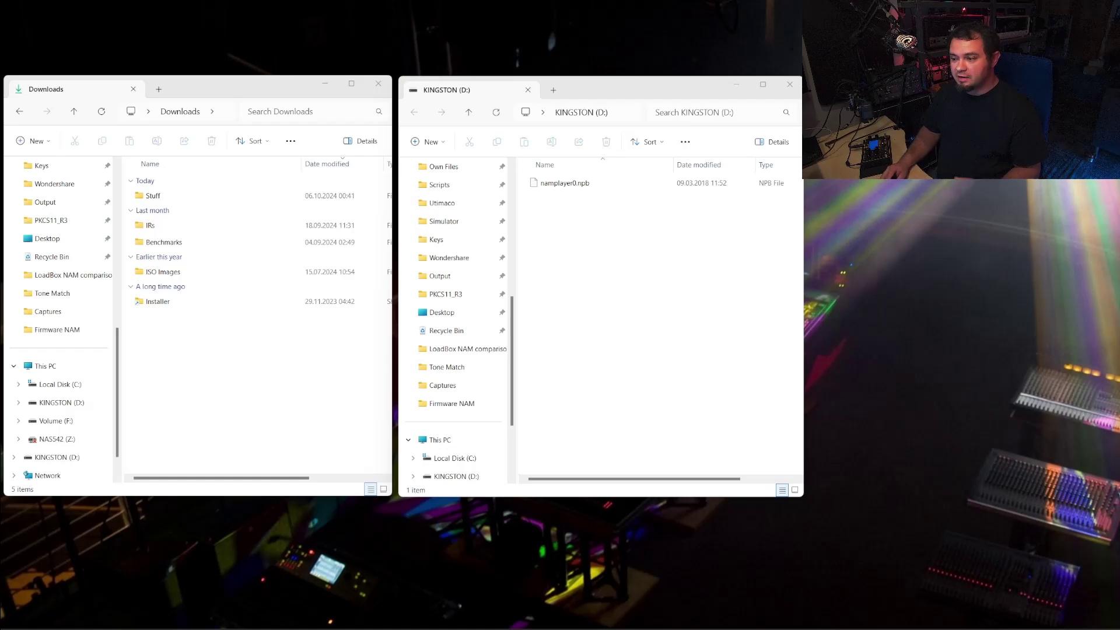
- Copy namplayer0.npb from KINGSTON (D:) into Downloads, then reselect it on the stick
{"action": "left_click", "coordinate": [562, 210]}
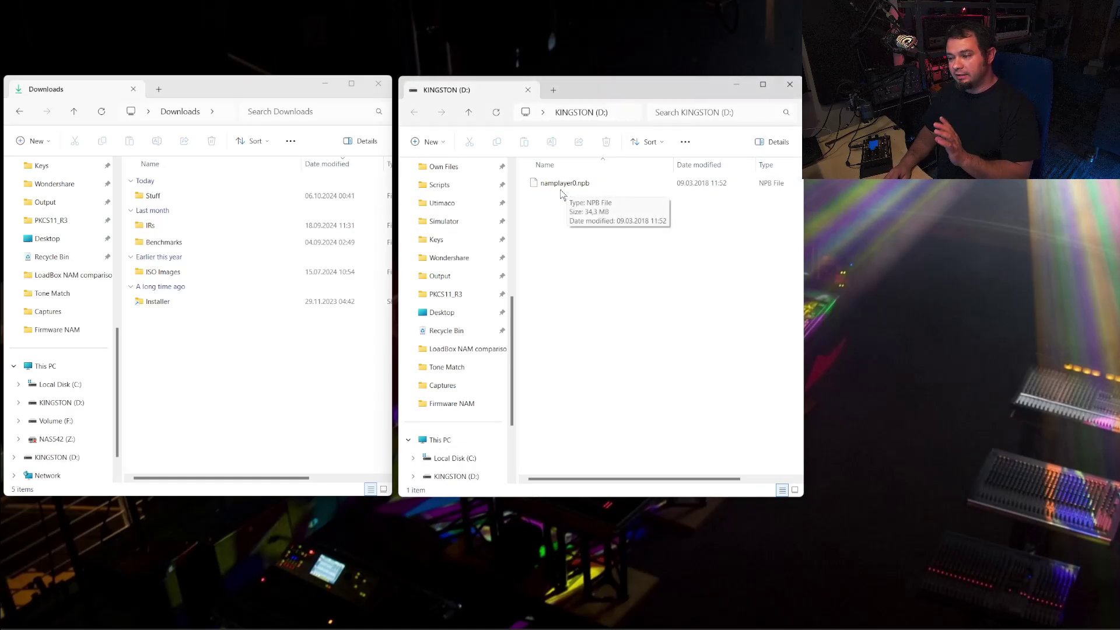
{"action": "left_click", "coordinate": [572, 186]}
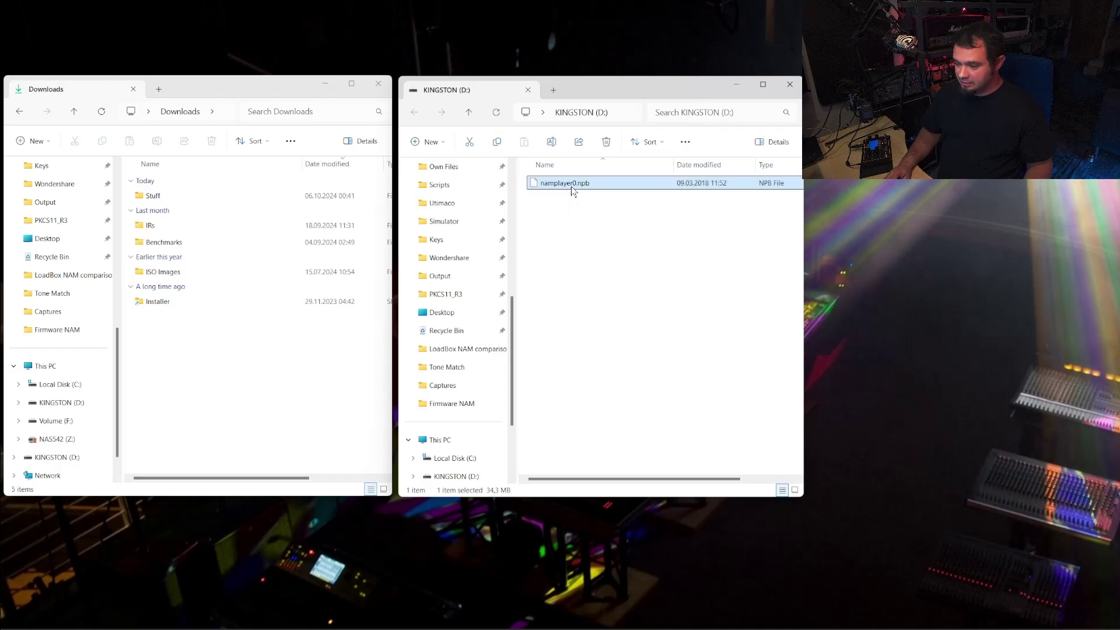
{"action": "left_click", "coordinate": [225, 390]}
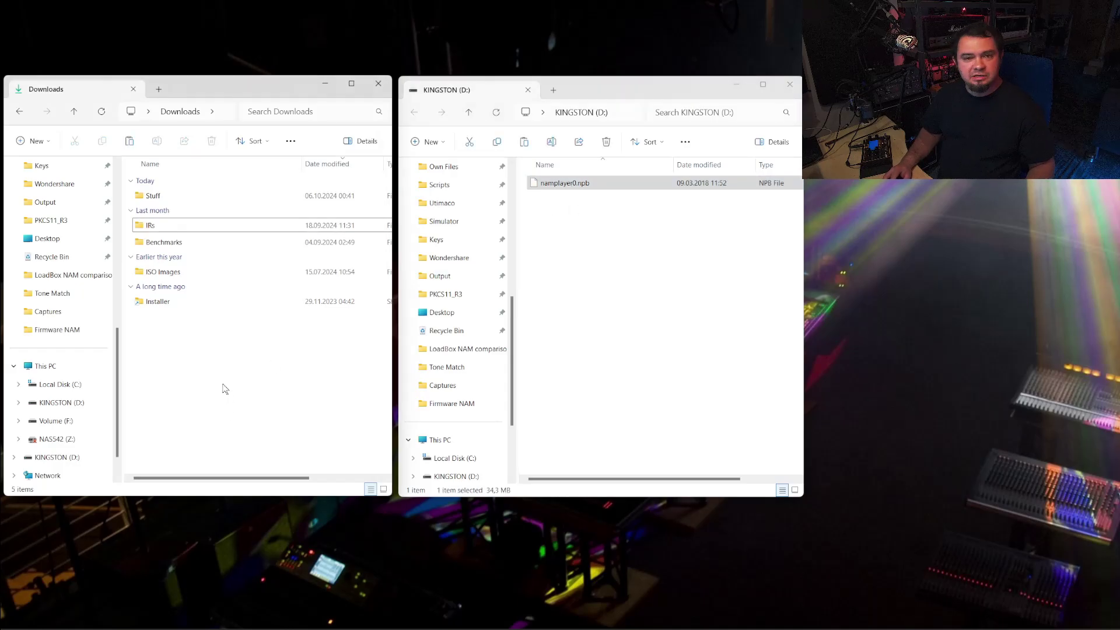
{"action": "key", "text": "ctrl+v"}
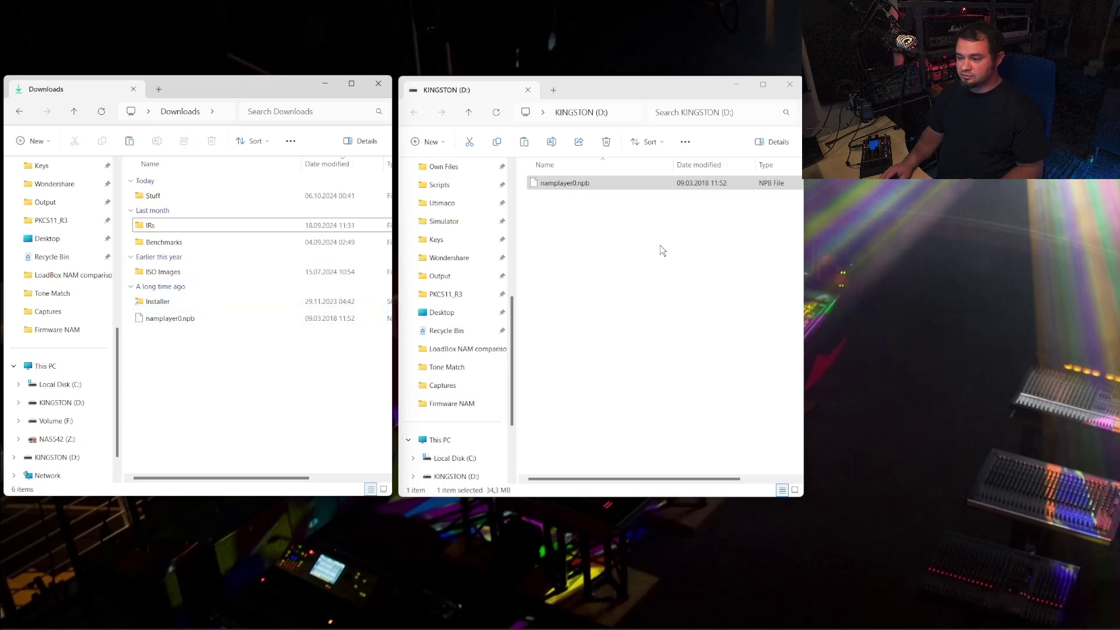
{"action": "left_click", "coordinate": [615, 230]}
{"action": "left_click", "coordinate": [568, 184]}
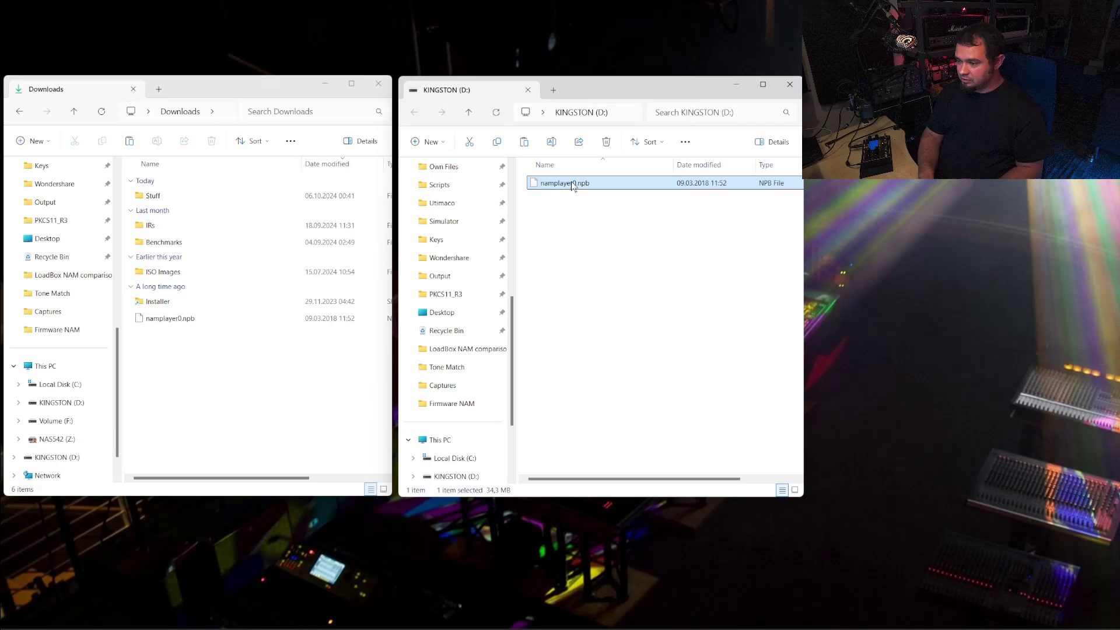
- Delete namplayer0.npb from the KINGSTON stick and confirm with Yes
{"action": "key", "text": "Delete"}
{"action": "left_click", "coordinate": [831, 370]}
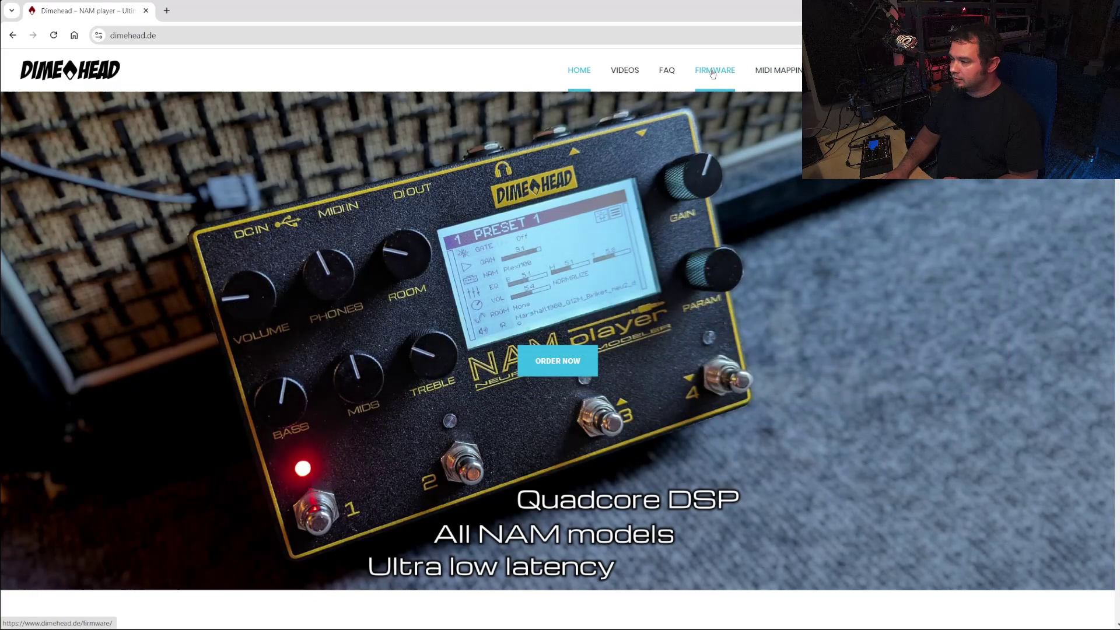
- Go to the Dimehead FIRMWARE page and scroll to the Firmware download list showing v1.0.1
{"action": "left_click", "coordinate": [713, 73]}
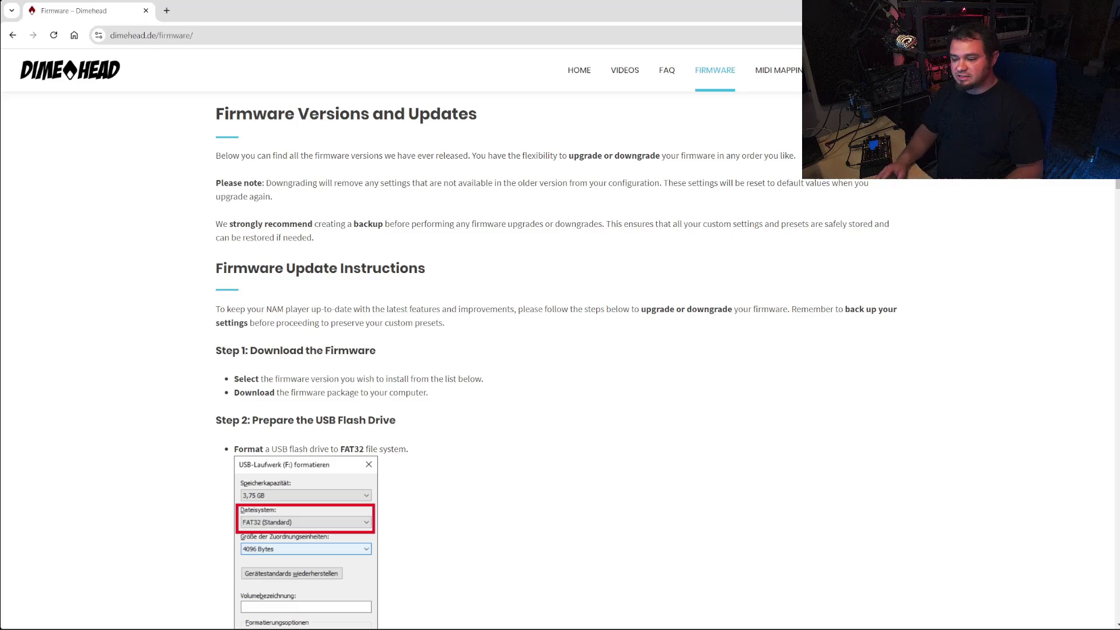
{"action": "scroll", "coordinate": [338, 303], "scroll_direction": "down", "scroll_amount": 2}
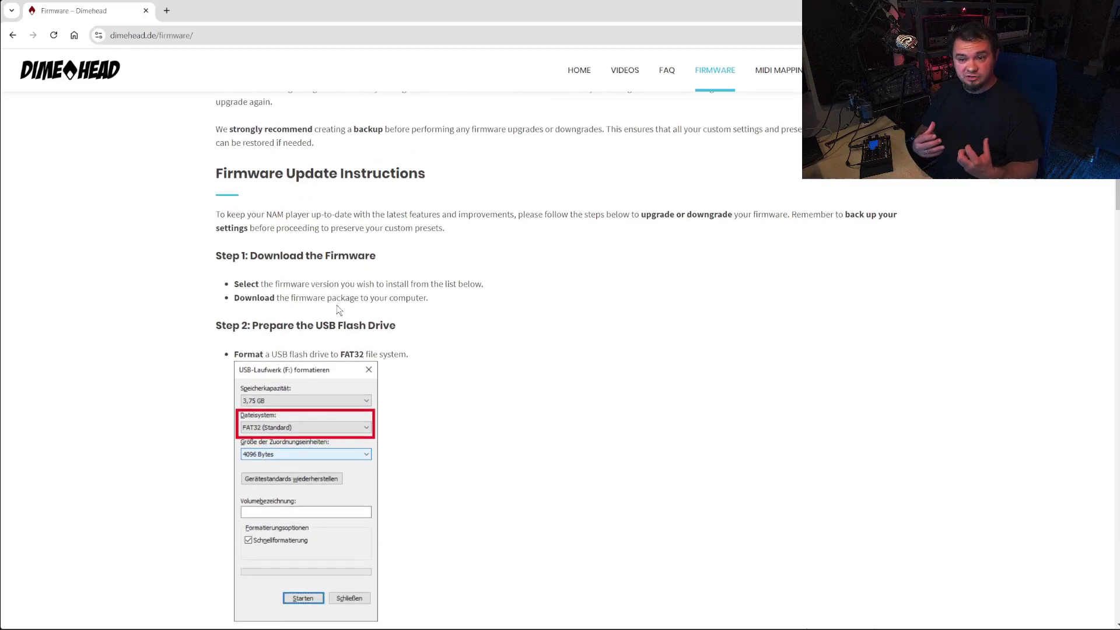
{"action": "scroll", "coordinate": [355, 280], "scroll_direction": "down", "scroll_amount": 5}
{"action": "scroll", "coordinate": [290, 234], "scroll_direction": "down", "scroll_amount": 10}
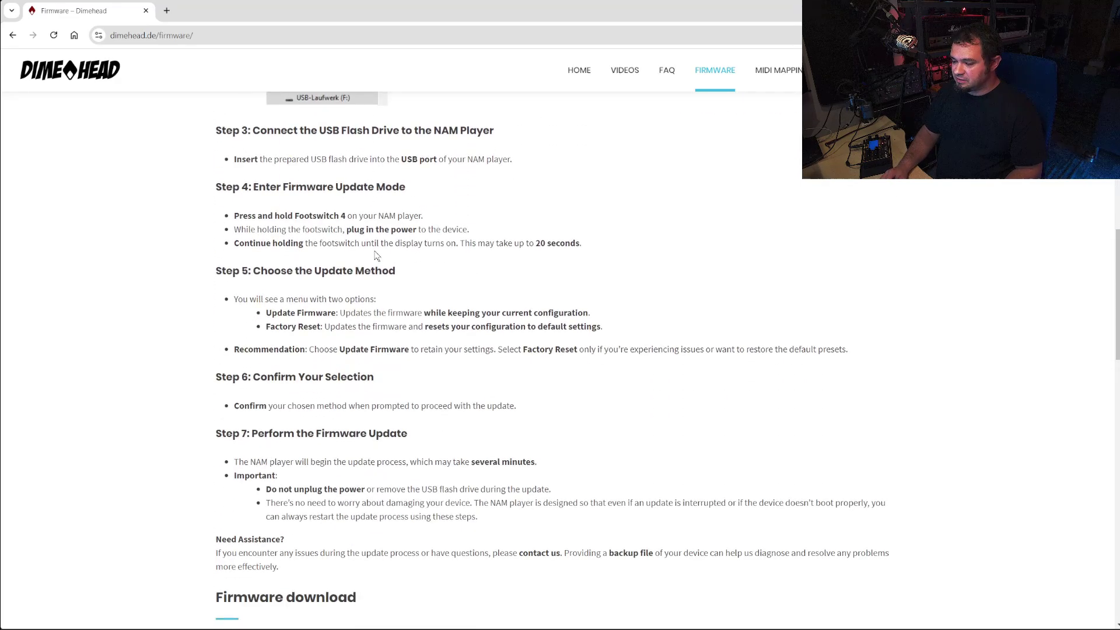
{"action": "left_click_drag", "start_coordinate": [215, 218], "coordinate": [367, 218]}
{"action": "left_click", "coordinate": [367, 218]}
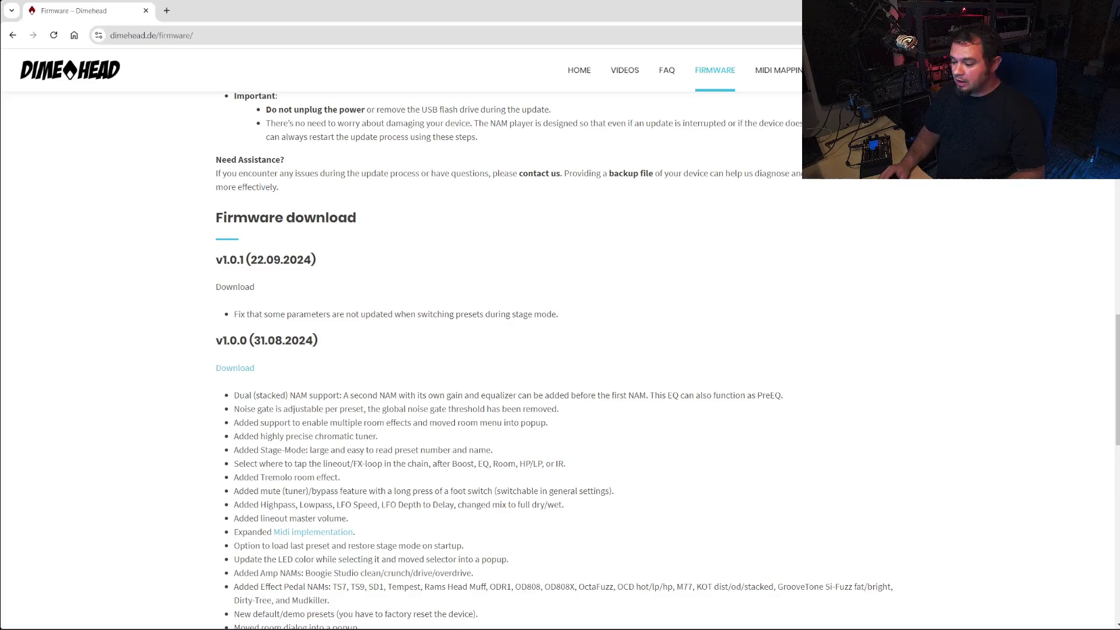
- Open Downloads and extract NAMplayer1.0.1.zip with WinRAR into a NAMplayer1.0.1 folder
{"action": "right_click", "coordinate": [623, 629]}
{"action": "left_click", "coordinate": [593, 337]}
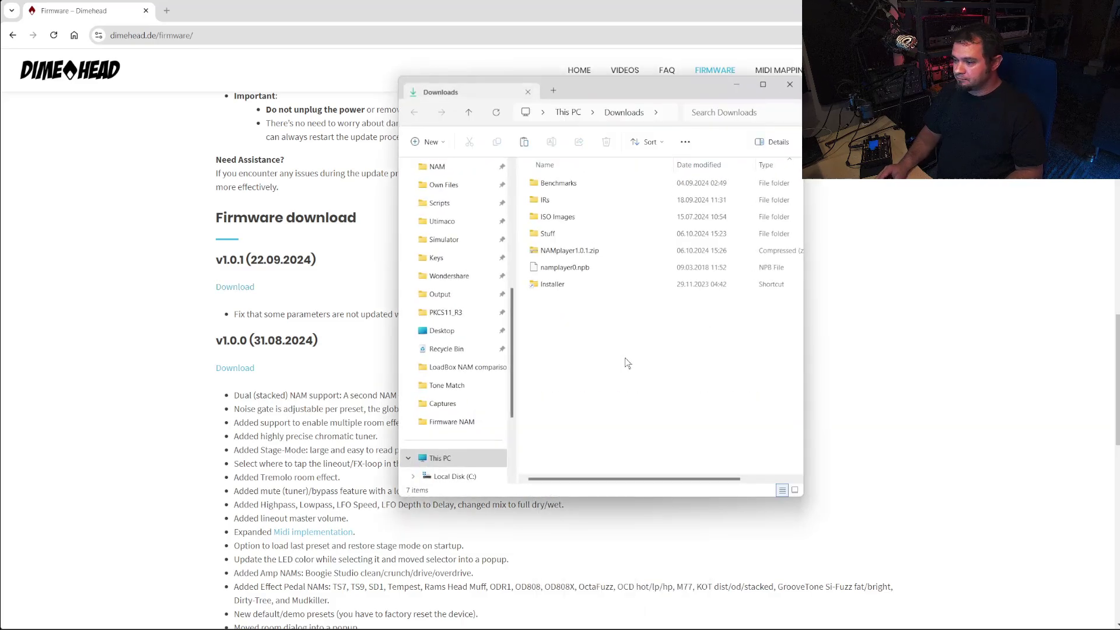
{"action": "left_click", "coordinate": [580, 251]}
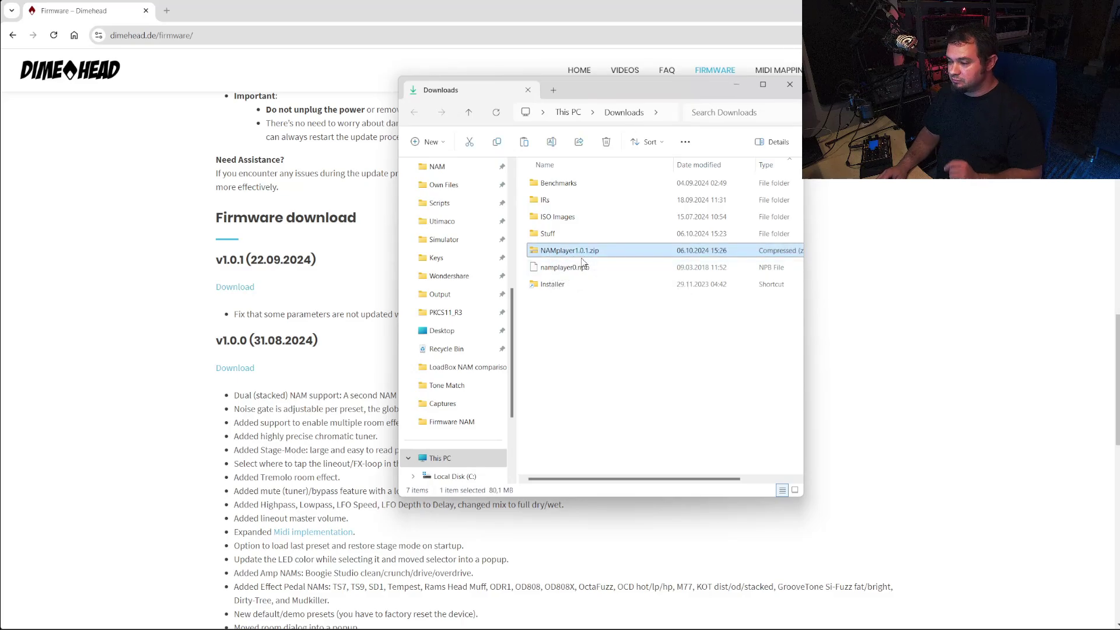
{"action": "right_click", "coordinate": [584, 252]}
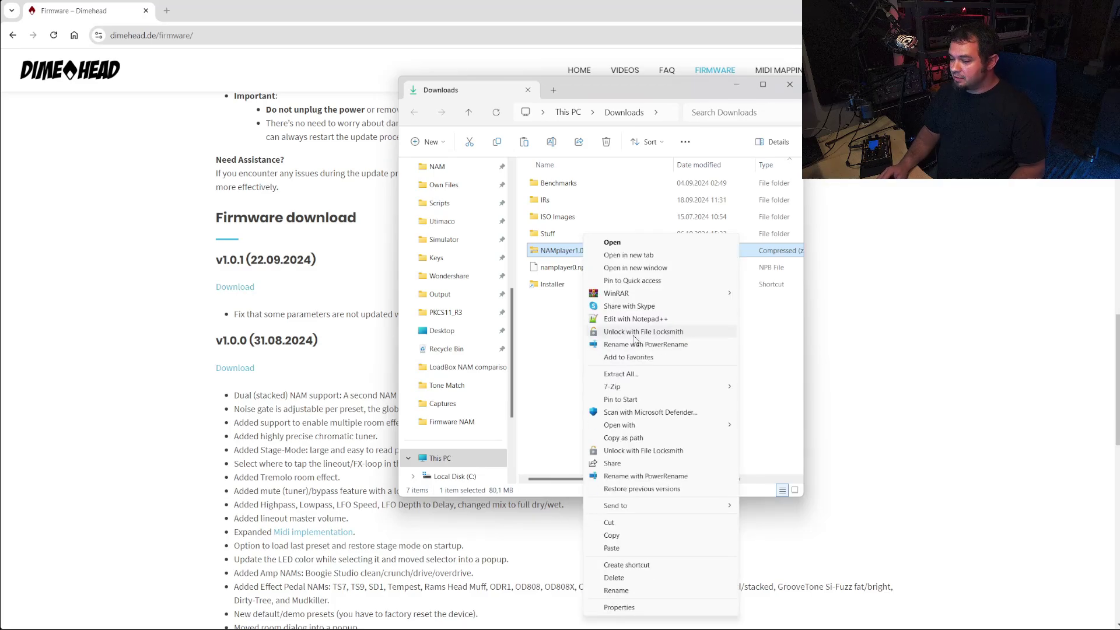
{"action": "mouse_move", "coordinate": [700, 293]}
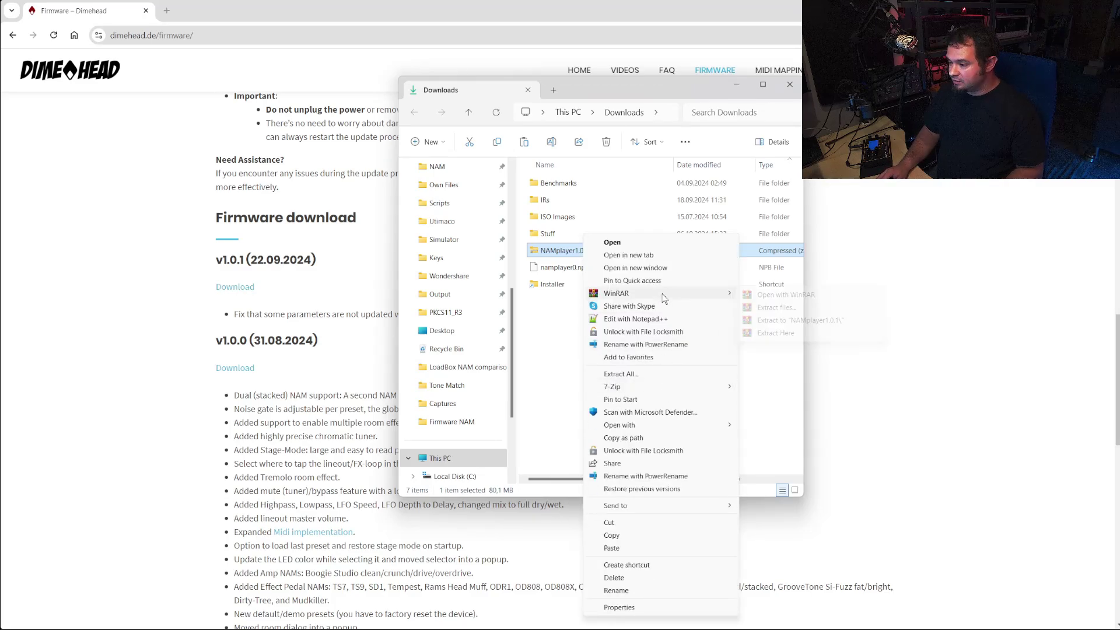
{"action": "left_click", "coordinate": [791, 320]}
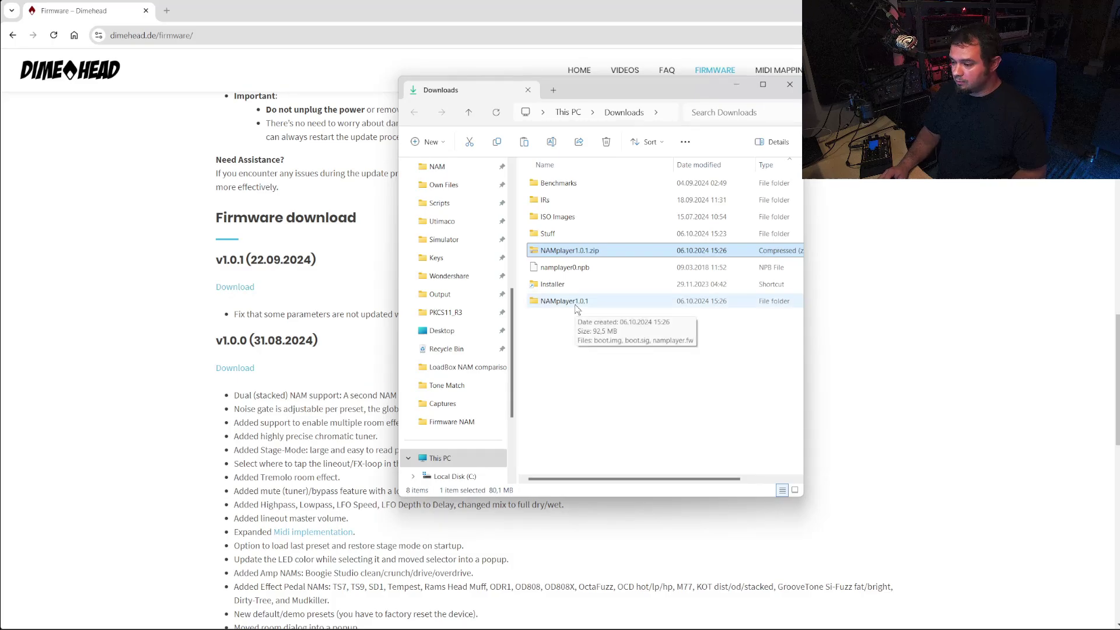
- Copy boot.img, boot.sig and namplayer.fw from NAMplayer1.0.1 onto KINGSTON (D:)
{"action": "double_click", "coordinate": [575, 302]}
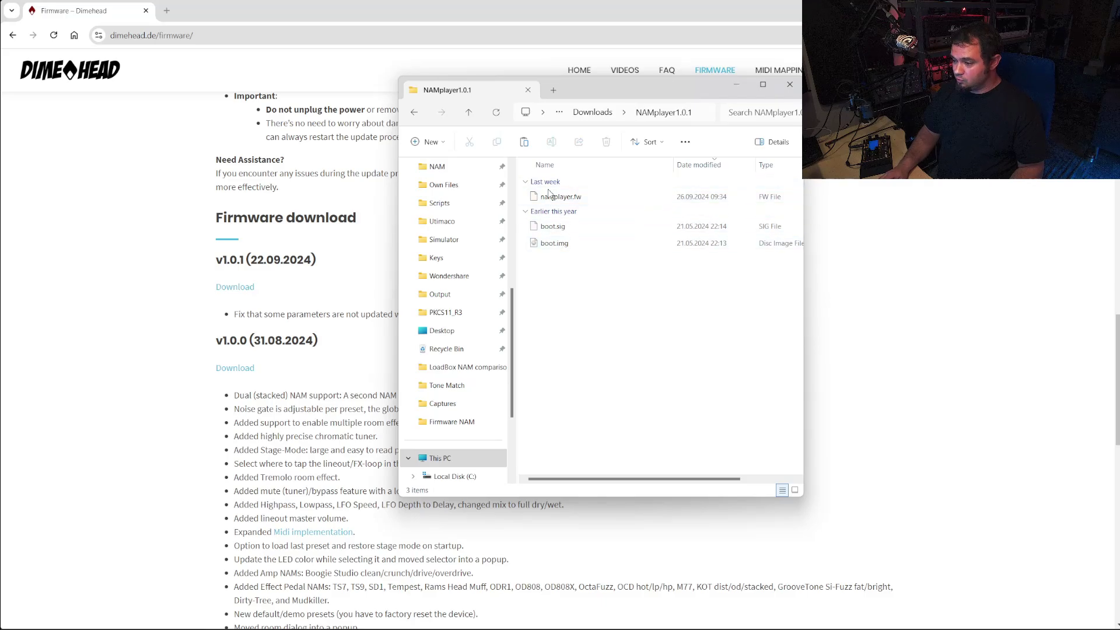
{"action": "left_click_drag", "start_coordinate": [550, 295], "coordinate": [576, 187]}
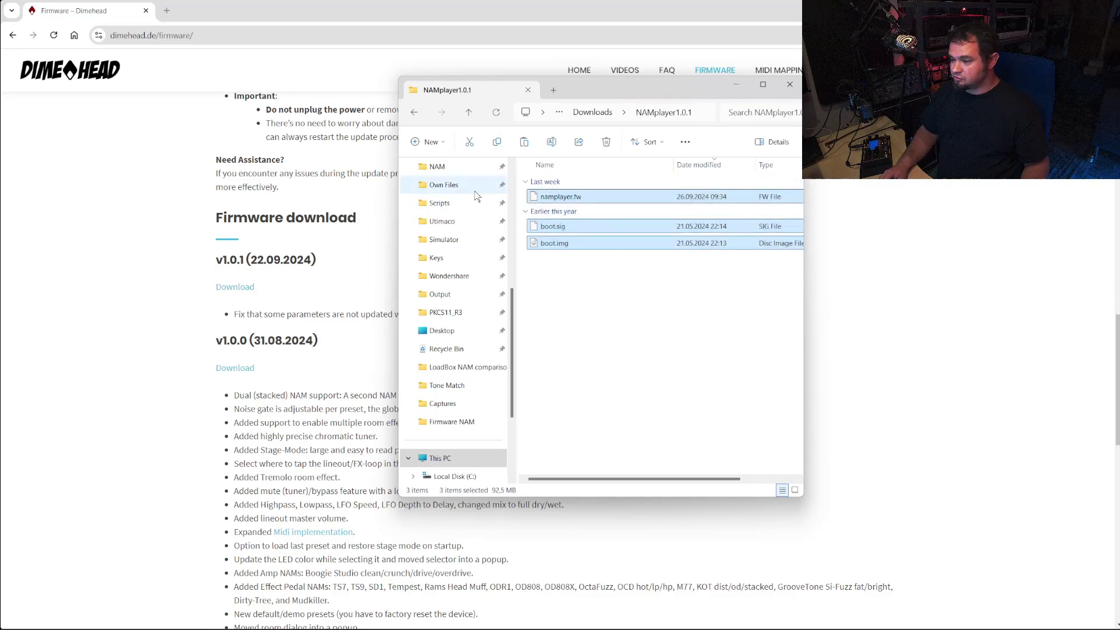
{"action": "scroll", "coordinate": [477, 461], "scroll_direction": "down", "scroll_amount": 2}
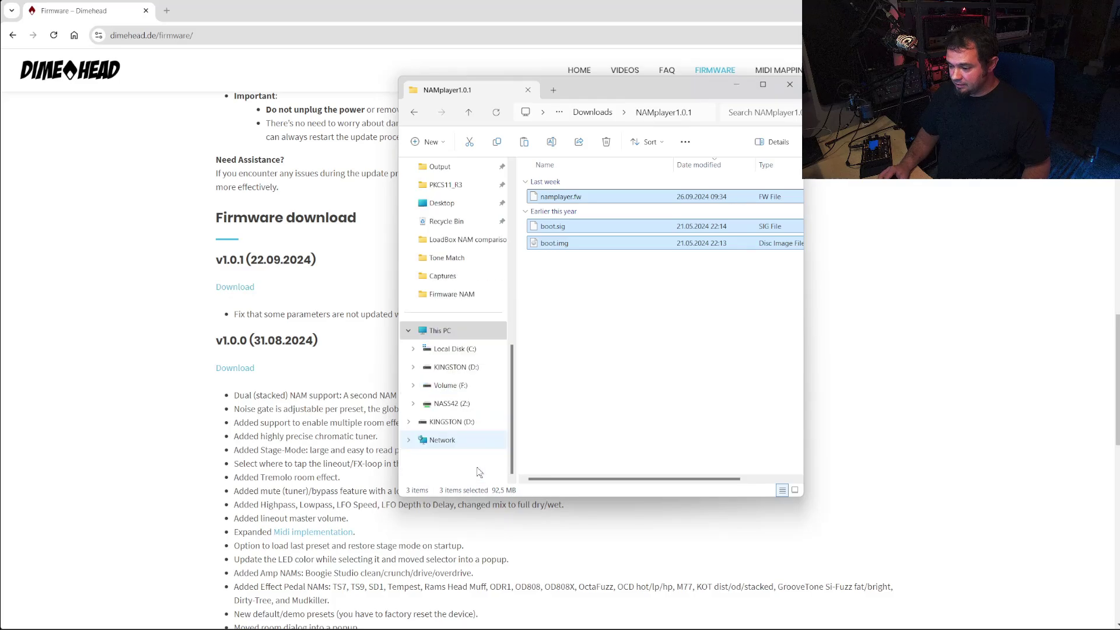
{"action": "left_click", "coordinate": [451, 422]}
{"action": "key", "text": "ctrl+v"}
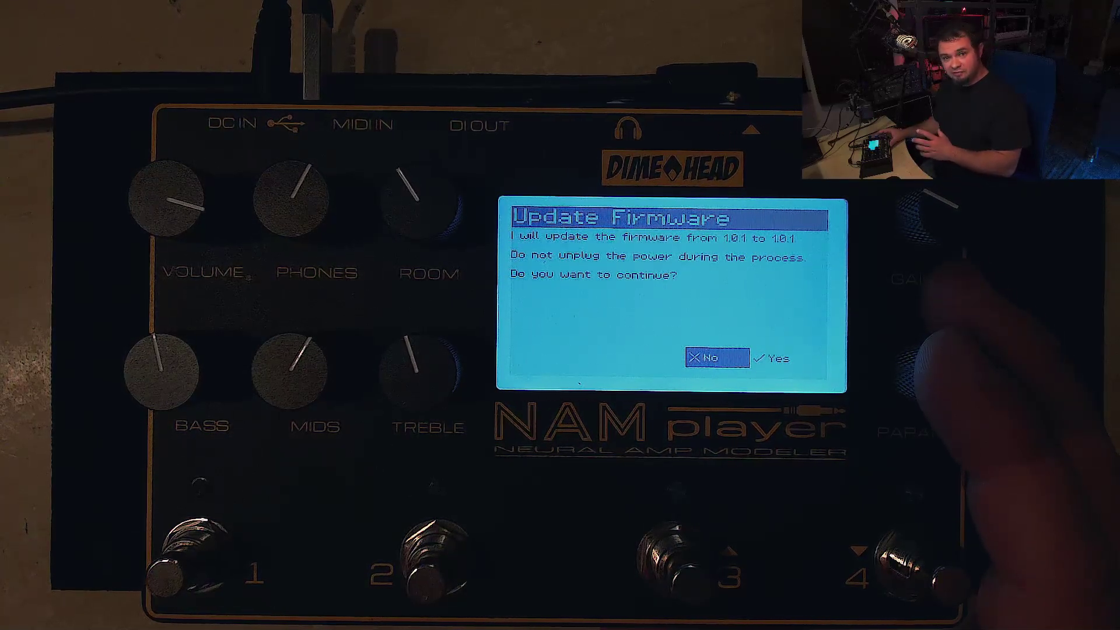
- Answer Yes on the Update Firmware confirmation to start the update
{"action": "key", "text": "Right"}
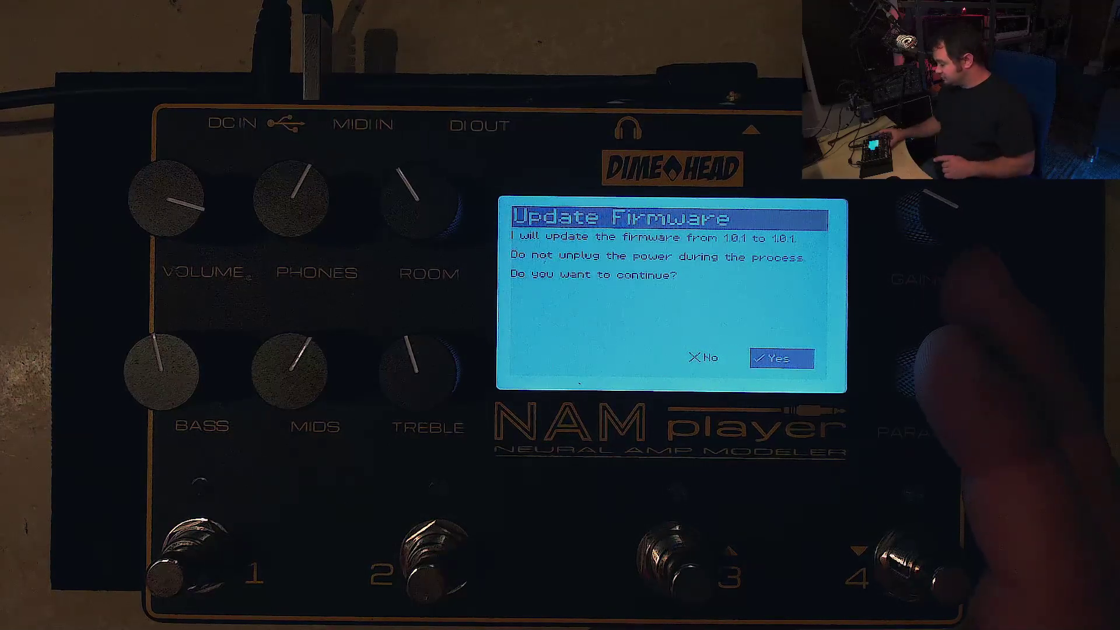
{"action": "key", "text": "Return"}
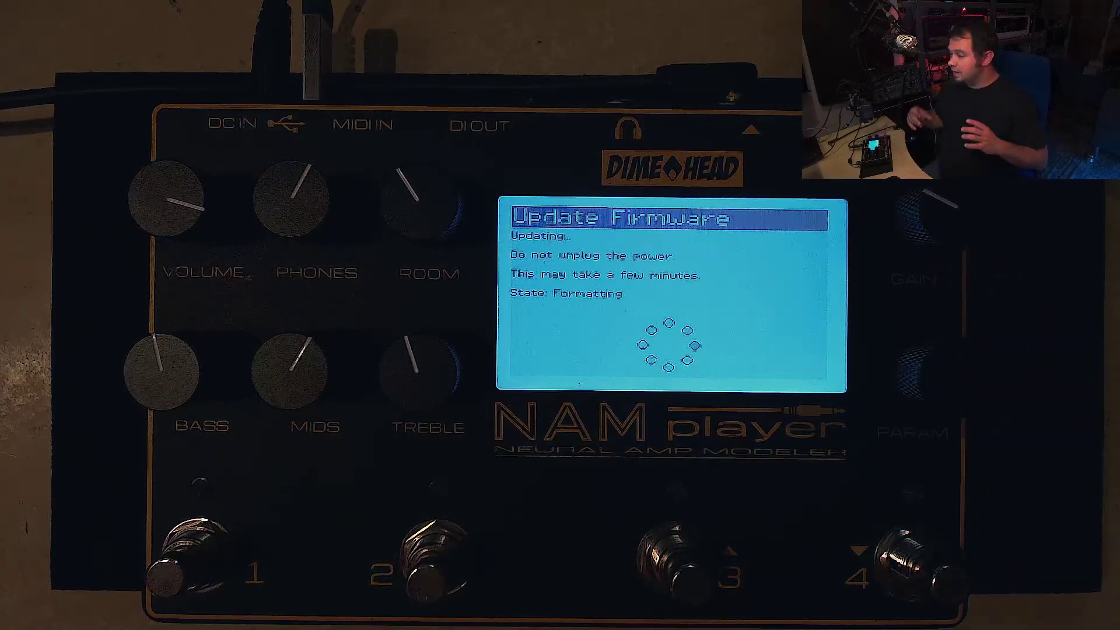